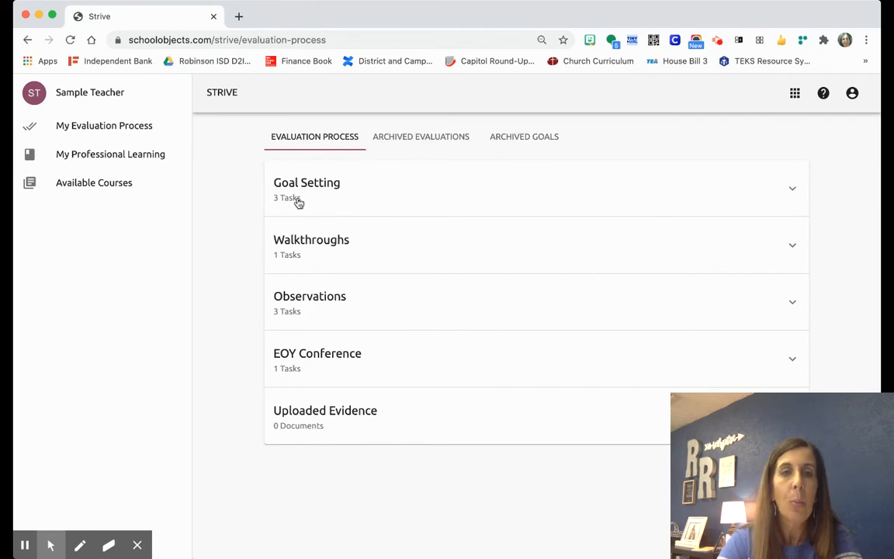
# Step: Look through the archived evaluations and archived goals of the evaluation process, and return to the current evaluation process
pyautogui.click(99, 132)
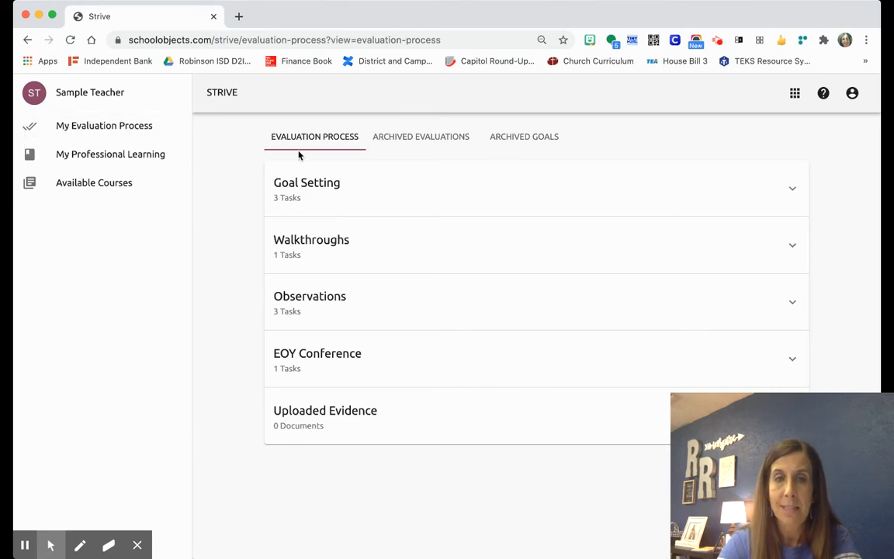
pyautogui.click(415, 145)
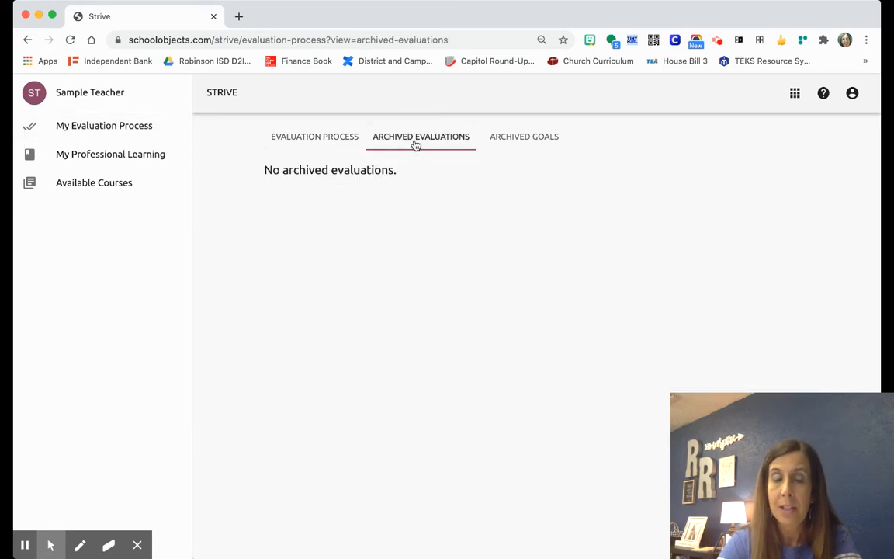
pyautogui.click(523, 140)
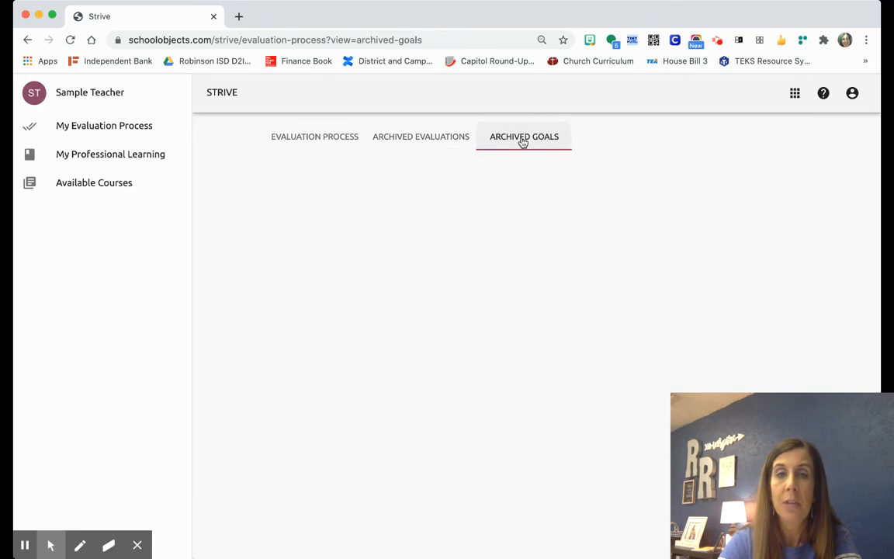
pyautogui.click(302, 144)
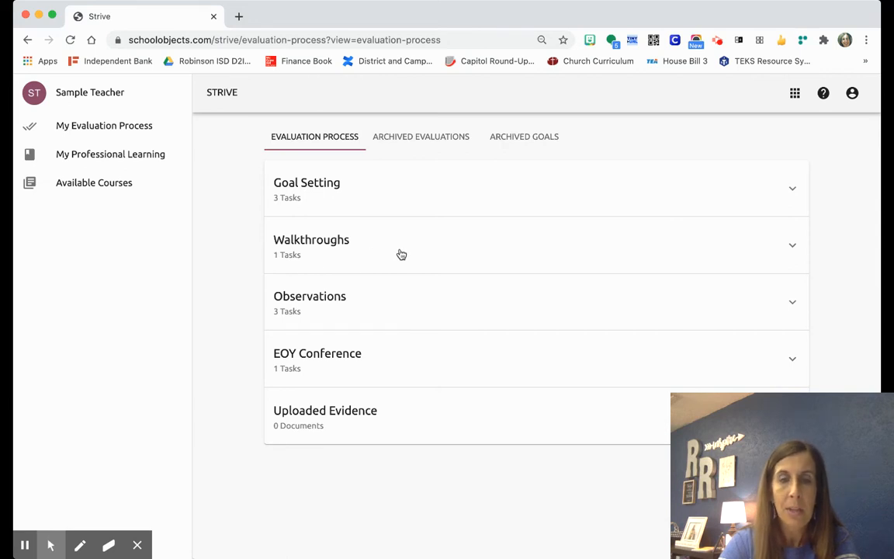
# Step: Review the tasks listed under Observations and EOY Conference, collapsing each section again
pyautogui.click(444, 311)
pyautogui.scroll(-3, 445, 311)
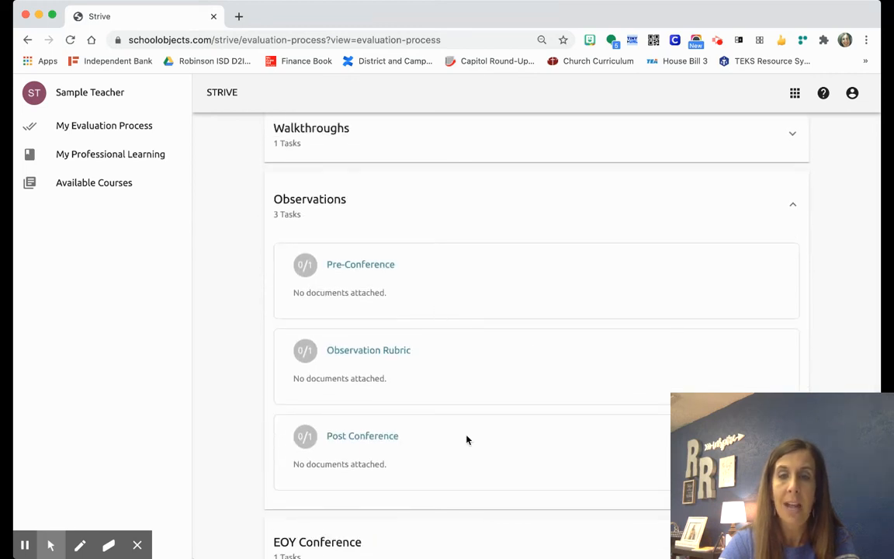
pyautogui.click(791, 205)
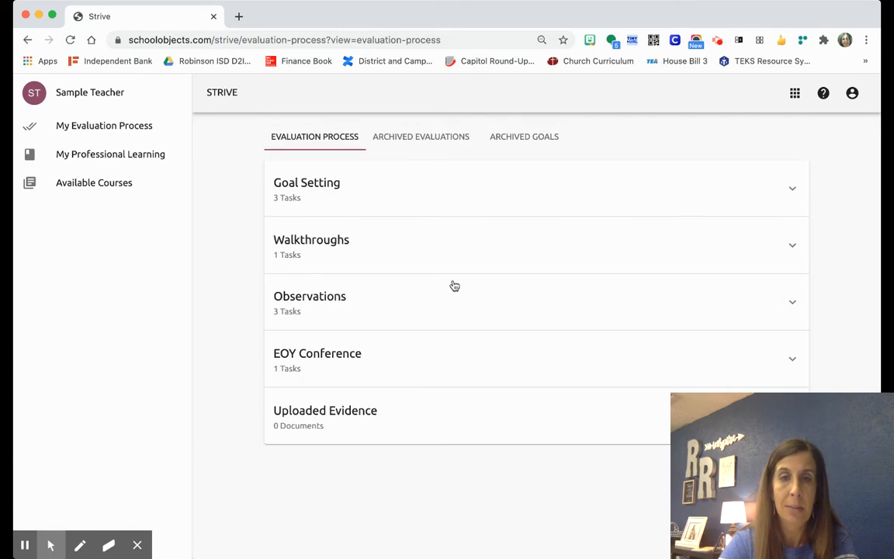
pyautogui.click(454, 361)
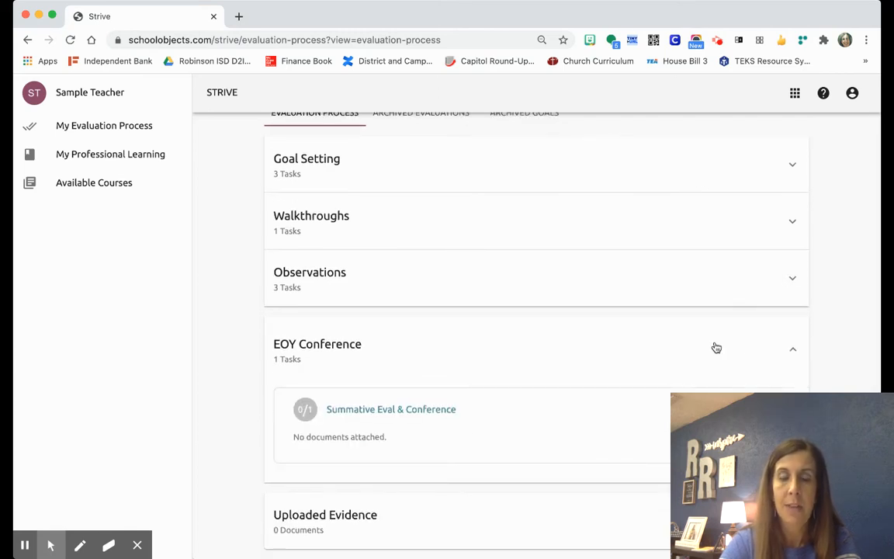
pyautogui.click(790, 351)
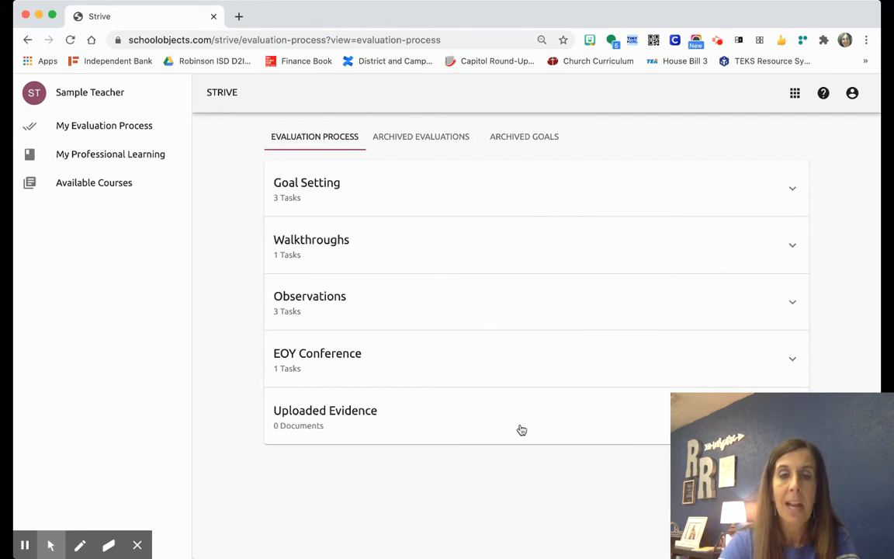
# Step: Create a Teacher Self-Assessment under Goal Setting from the T-TESS Teacher Self-Assessment and Goal Setting template, dated 7/9/2020
pyautogui.click(790, 190)
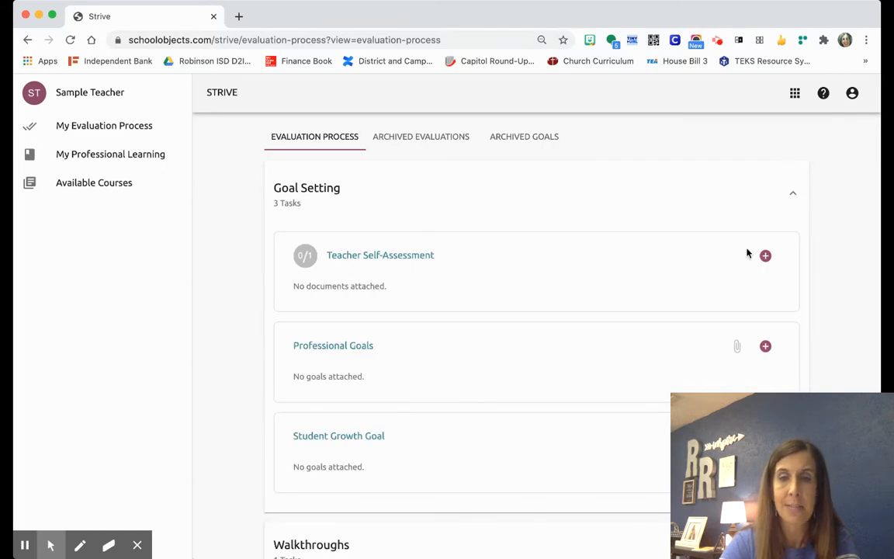
pyautogui.click(765, 256)
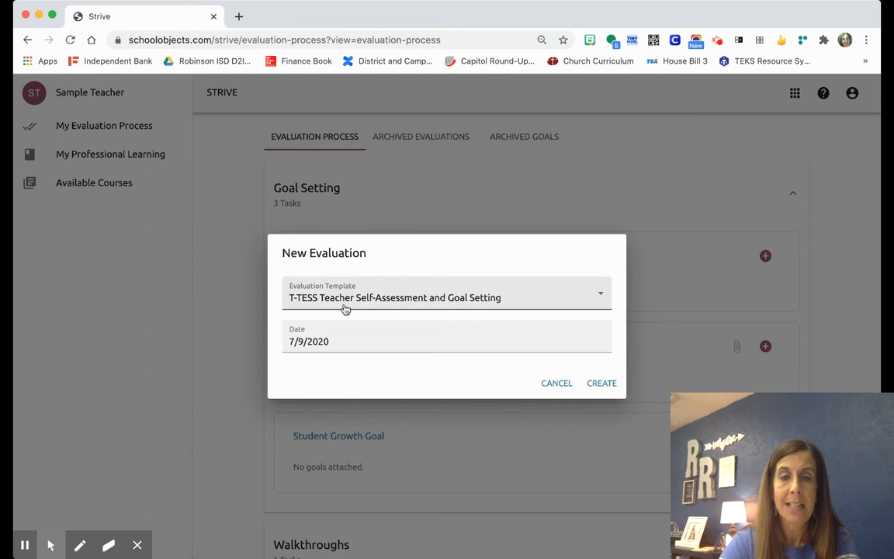
pyautogui.click(600, 381)
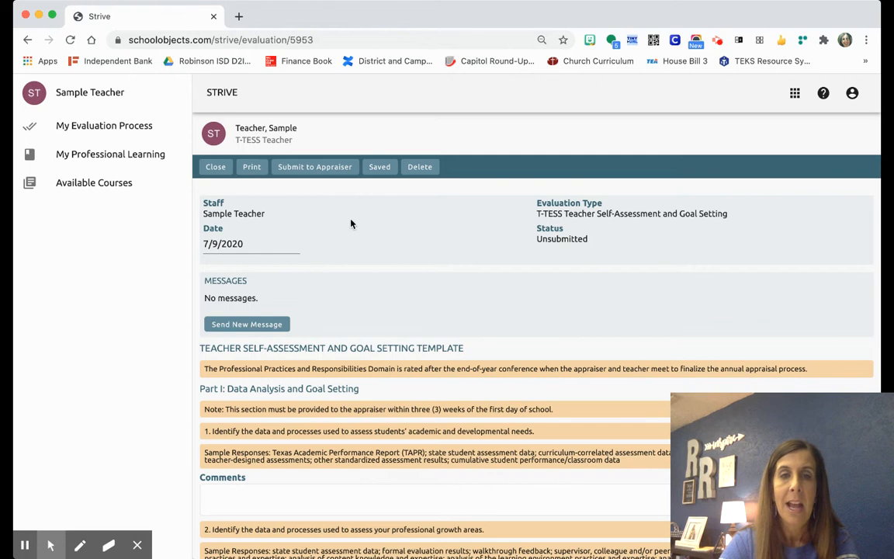
# Step: Look over the self-assessment form, submit it to the appraiser and close it
pyautogui.scroll(-5, 411, 408)
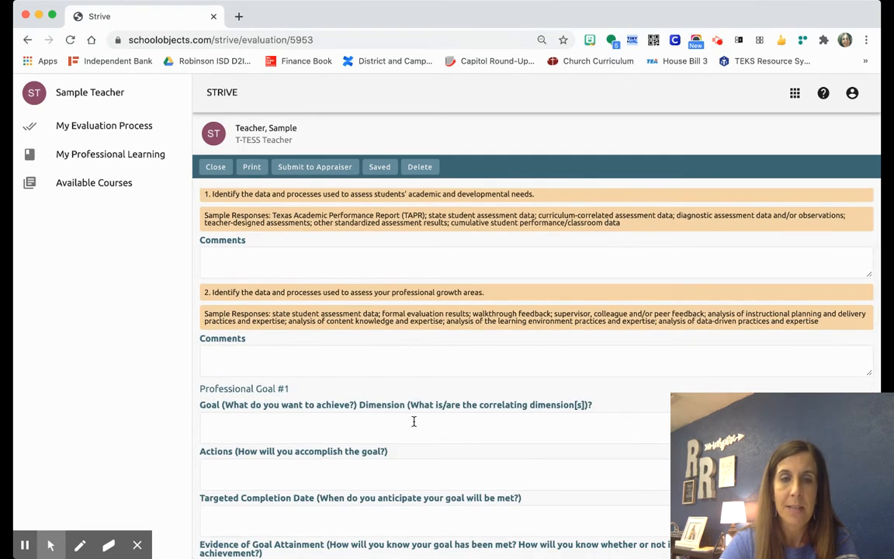
pyautogui.scroll(-5, 452, 423)
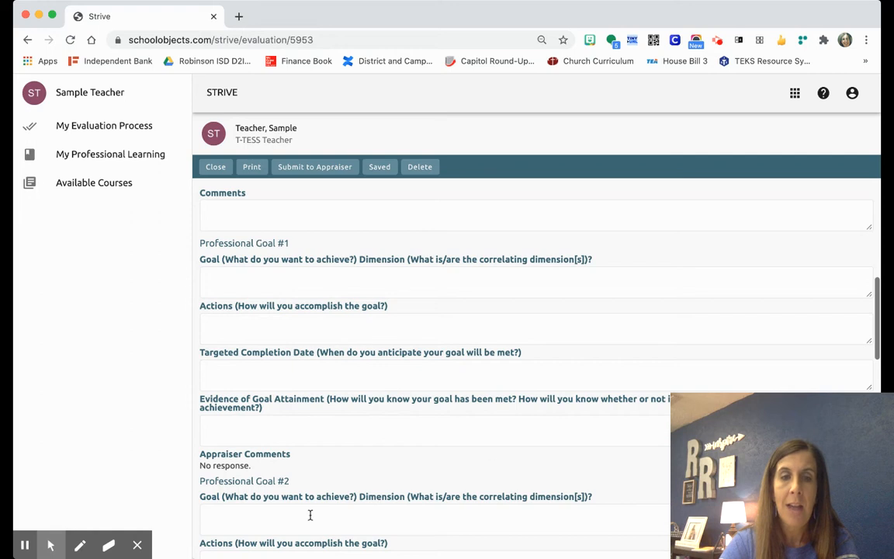
pyautogui.scroll(-10, 461, 451)
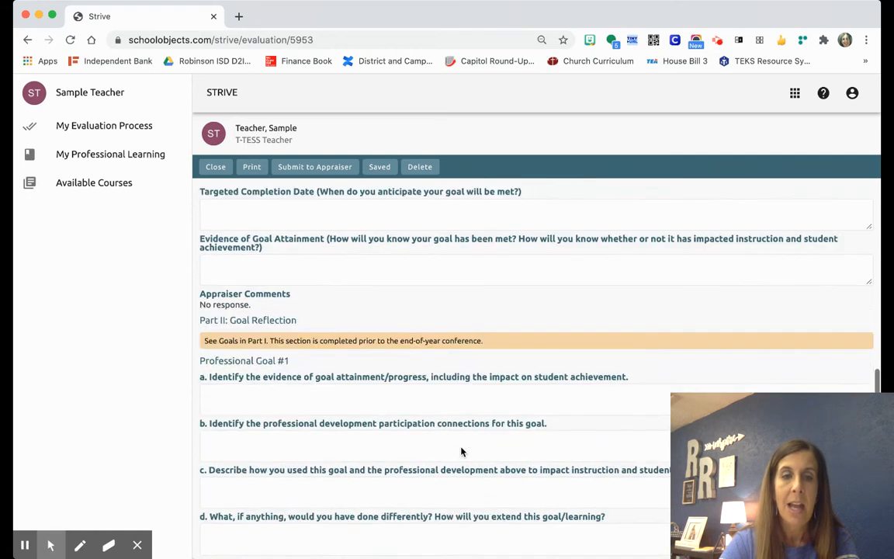
pyautogui.scroll(15, 461, 446)
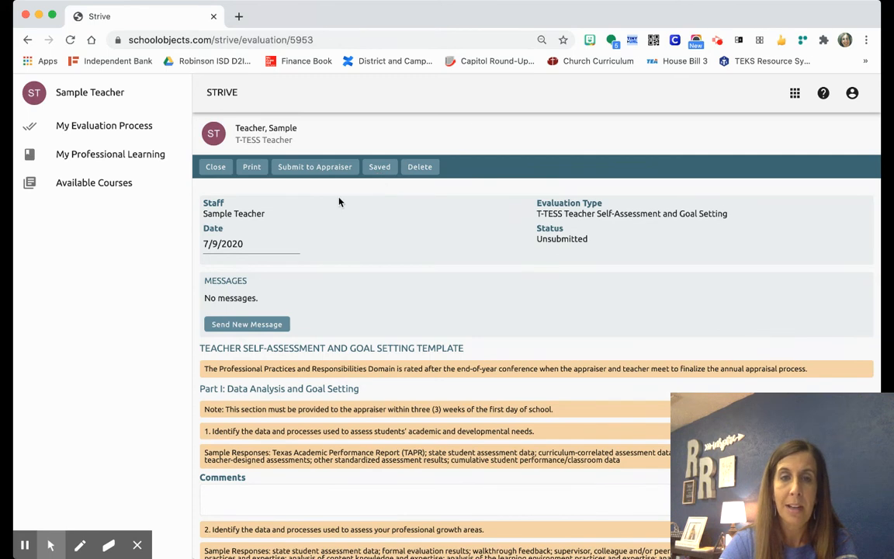
pyautogui.click(316, 168)
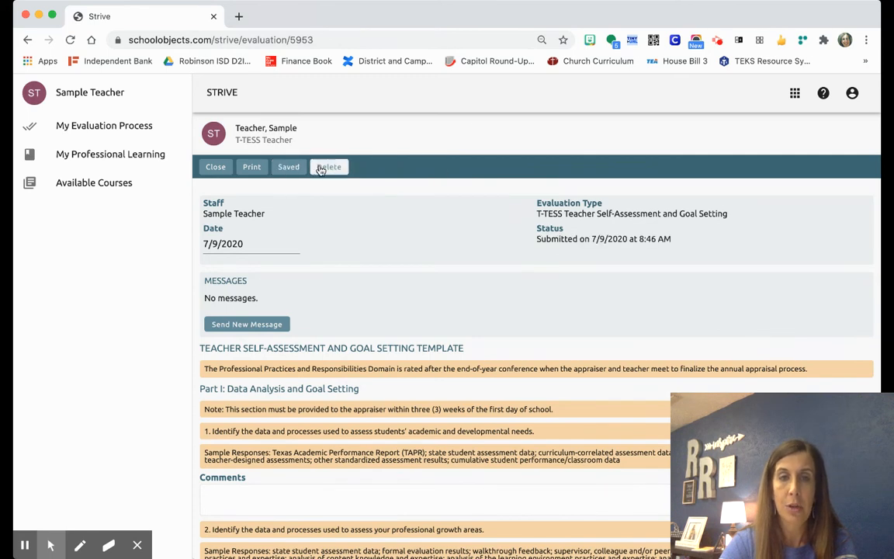
pyautogui.click(212, 167)
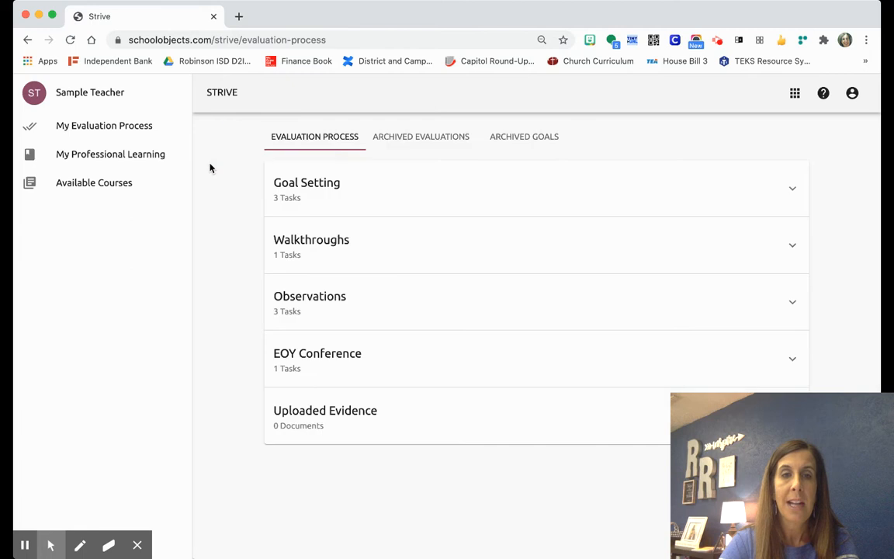
# Step: Start a new professional goal under Goal Setting and visit its goal statement and success criteria fields
pyautogui.click(782, 193)
pyautogui.scroll(-3, 543, 310)
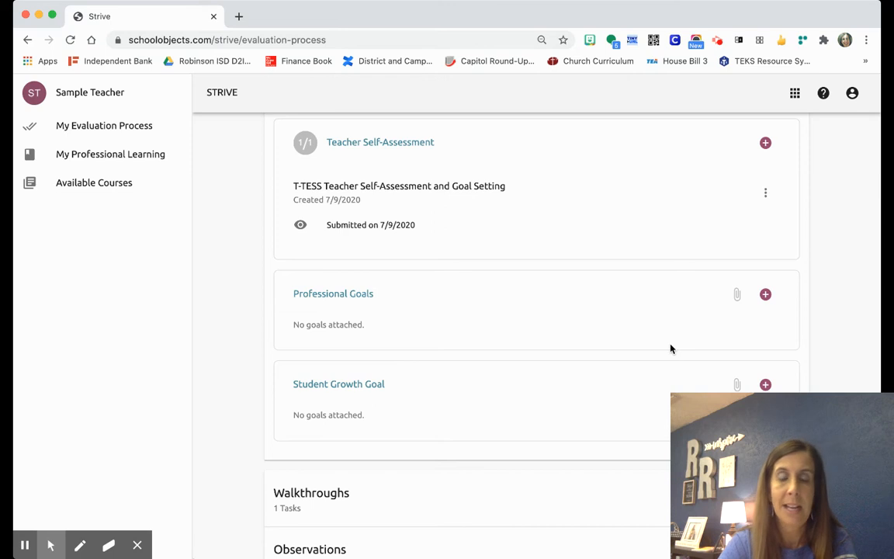
pyautogui.click(768, 297)
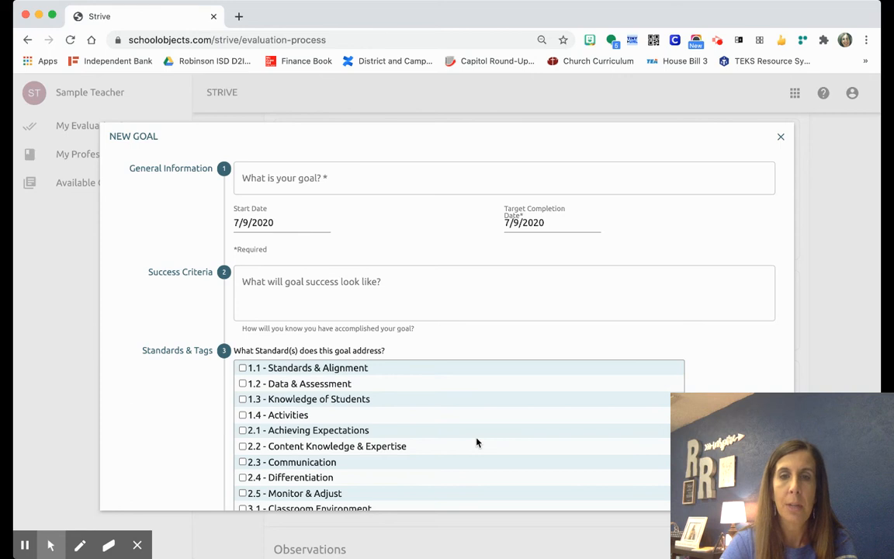
pyautogui.click(352, 177)
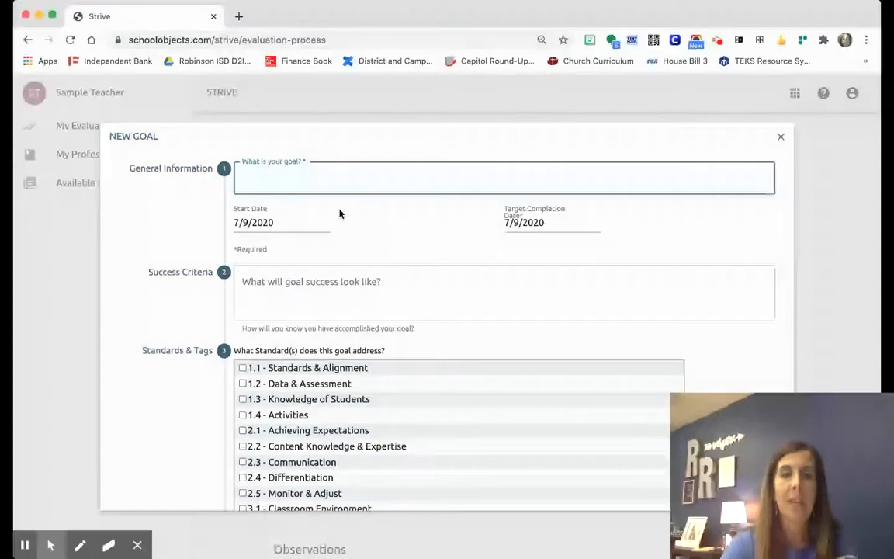
pyautogui.click(305, 284)
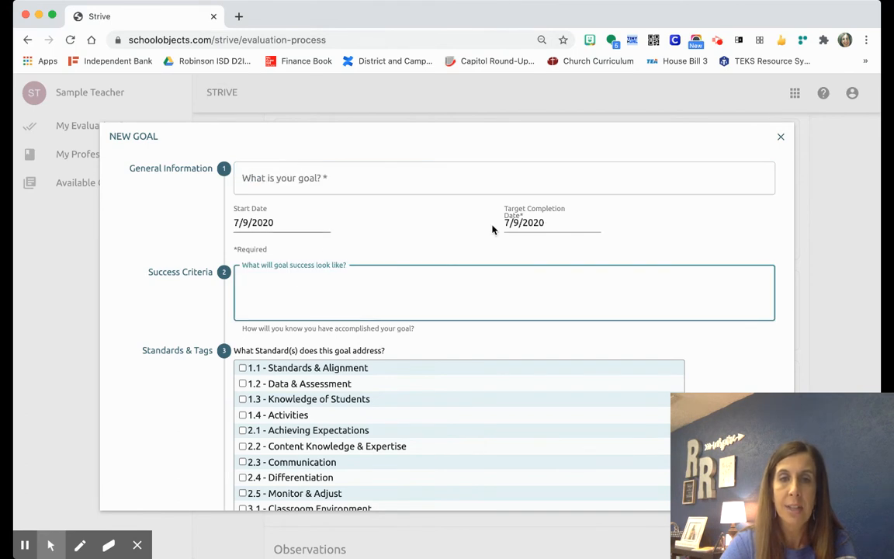
# Step: Tag the new goal with the standard 2.4 - Differentiation
pyautogui.scroll(-4, 508, 294)
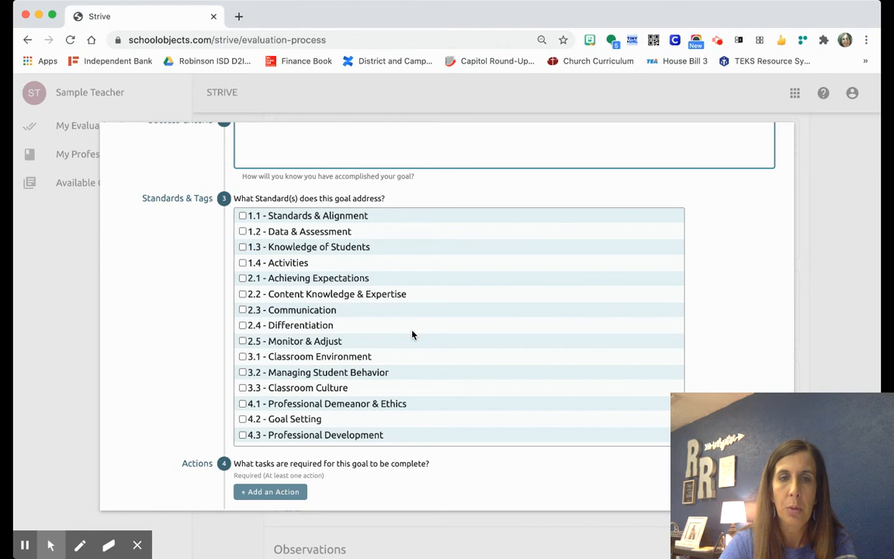
pyautogui.click(242, 326)
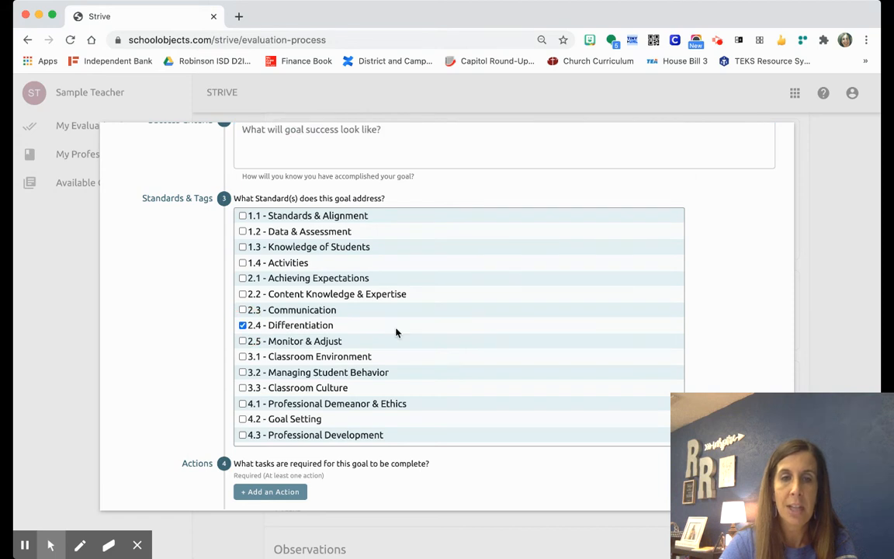
pyautogui.scroll(-1, 396, 332)
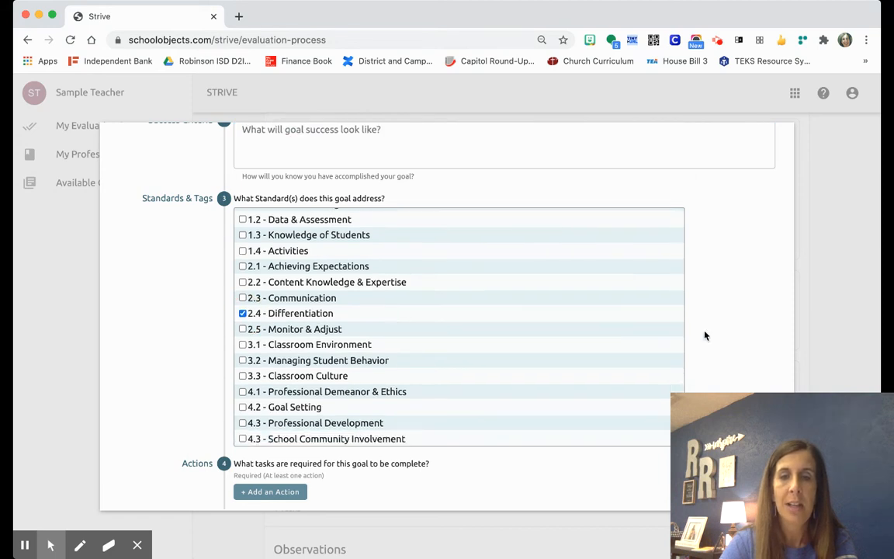
# Step: Add the action "Read the book Differentiation and the Brain" to the goal without a date
pyautogui.scroll(-2, 705, 335)
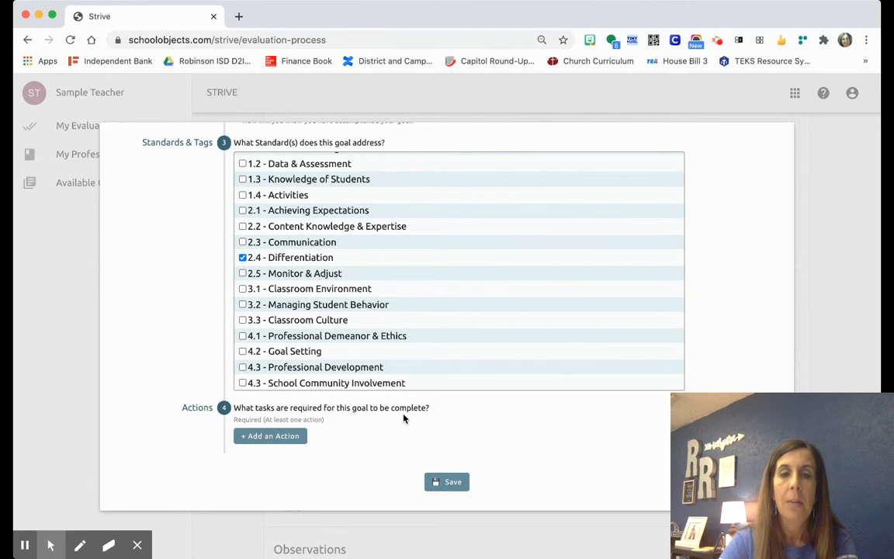
pyautogui.click(272, 439)
pyautogui.scroll(-2, 499, 423)
pyautogui.click(270, 406)
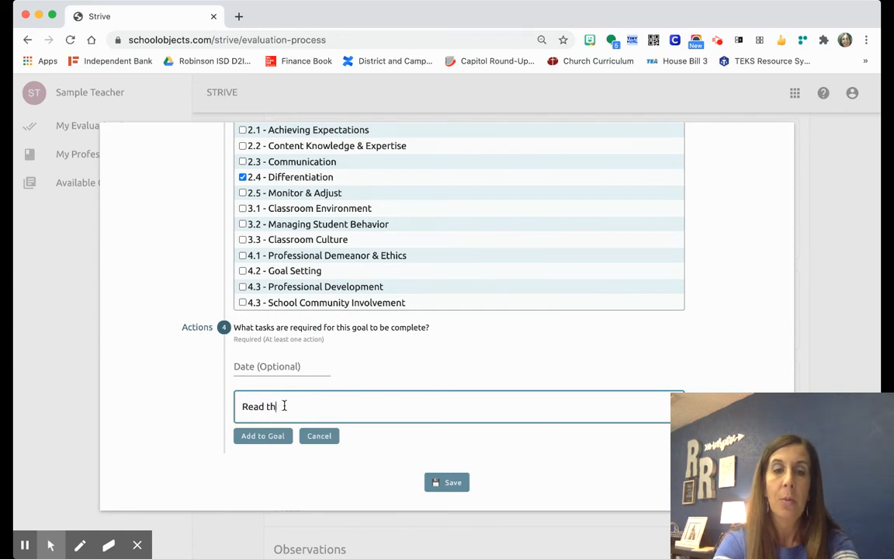
pyautogui.write('book Differen')
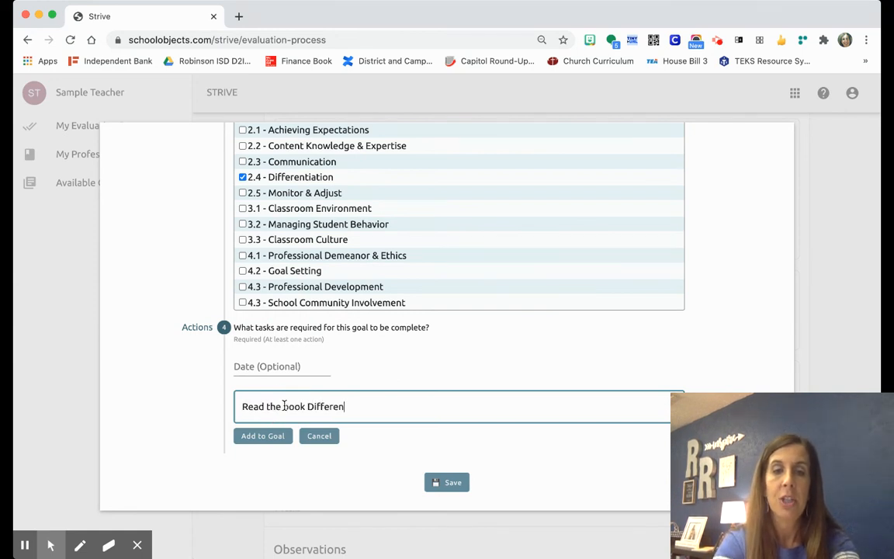
pyautogui.write('tiation and the Brain')
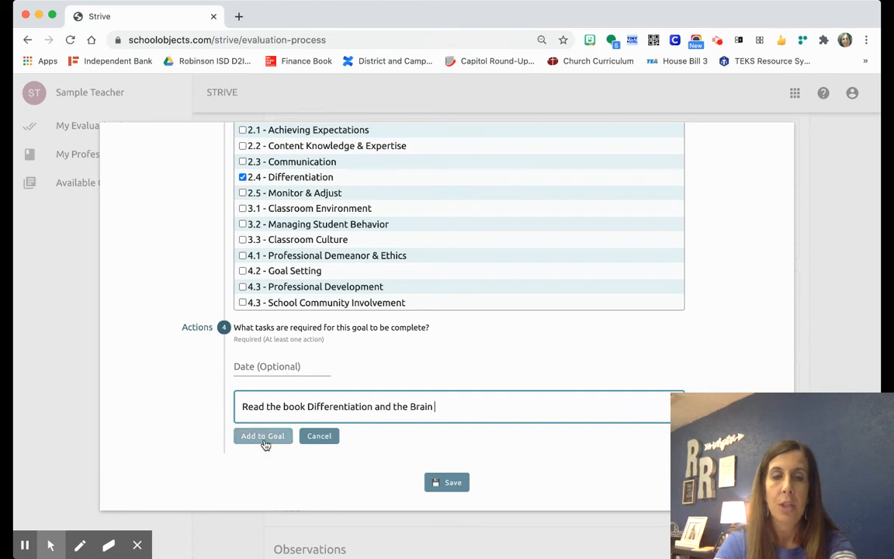
pyautogui.click(263, 437)
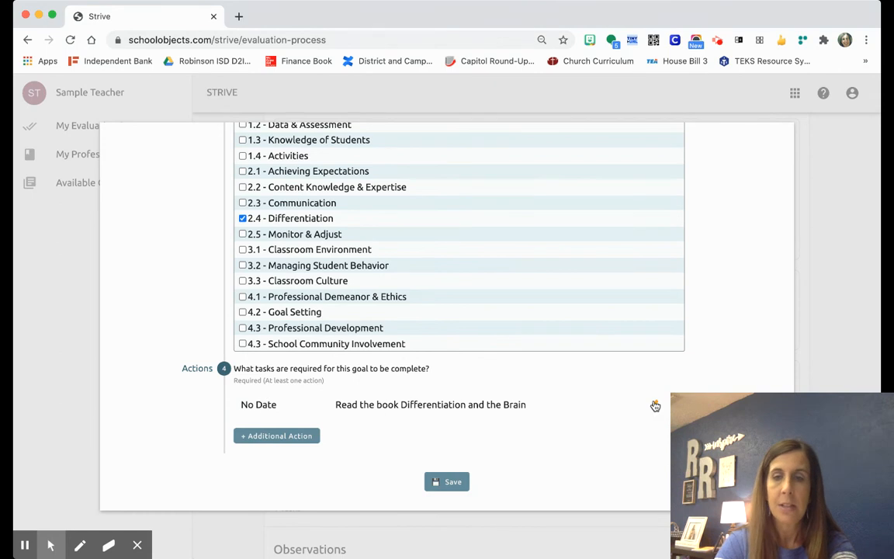
# Step: Edit the book-reading action and set its date to 8/19/2020
pyautogui.click(654, 403)
pyautogui.click(277, 395)
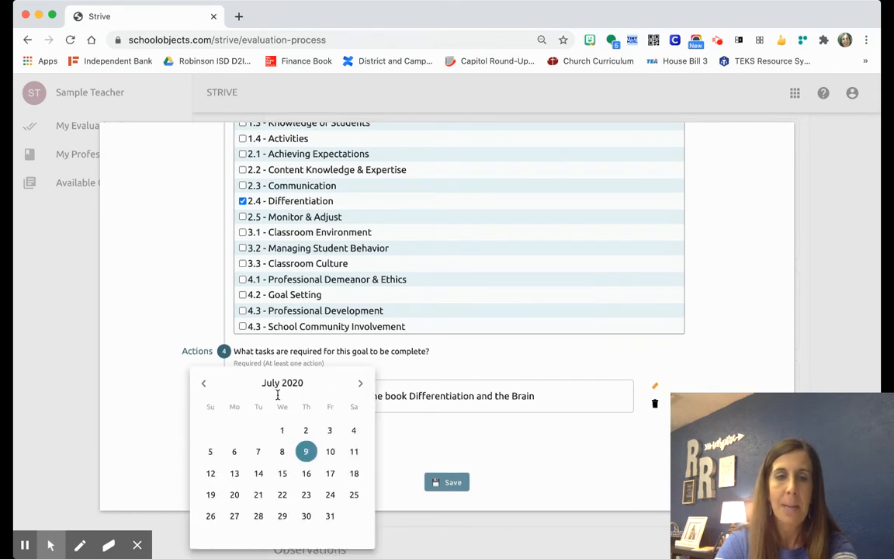
pyautogui.click(360, 384)
pyautogui.click(329, 474)
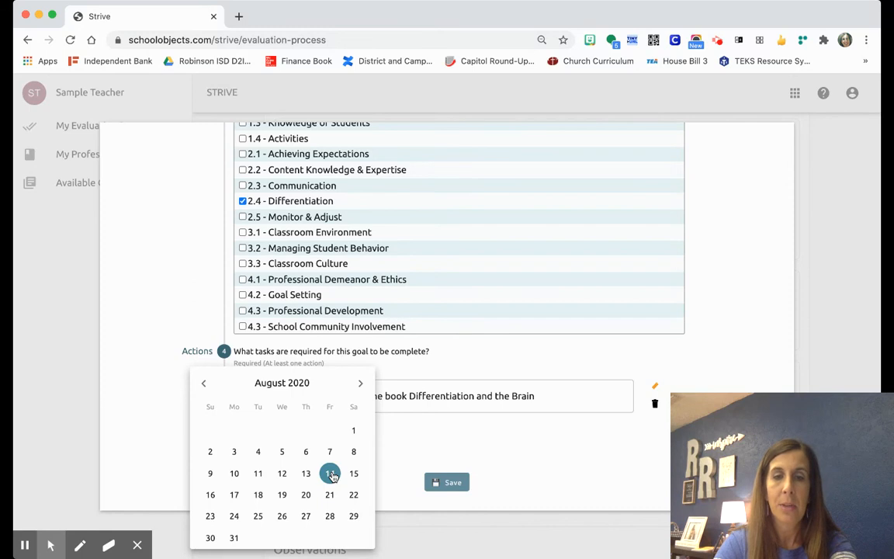
pyautogui.click(282, 494)
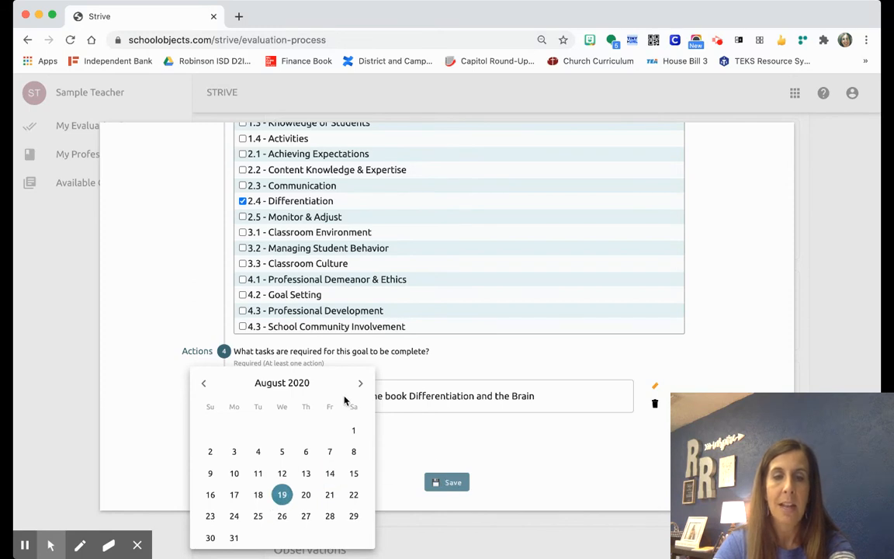
pyautogui.click(411, 431)
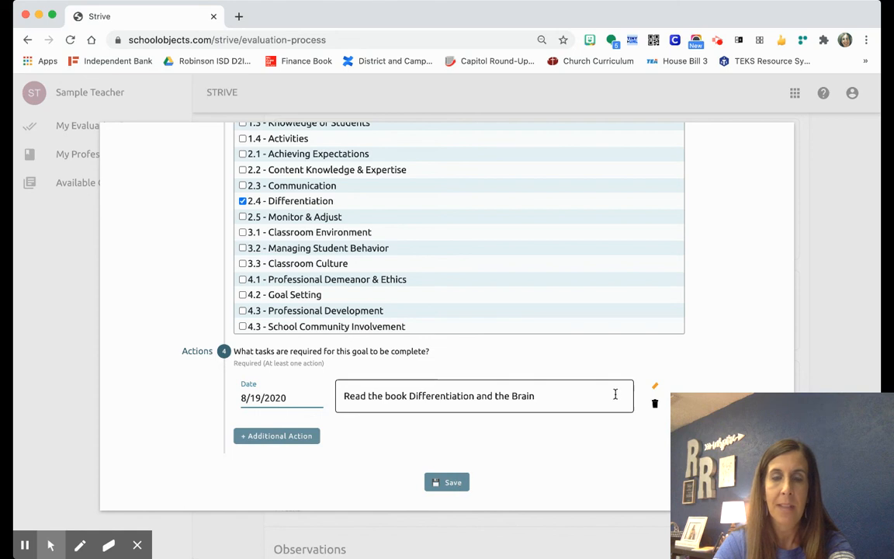
# Step: Start an additional action for the goal and set its date to 10/23/2020
pyautogui.click(250, 443)
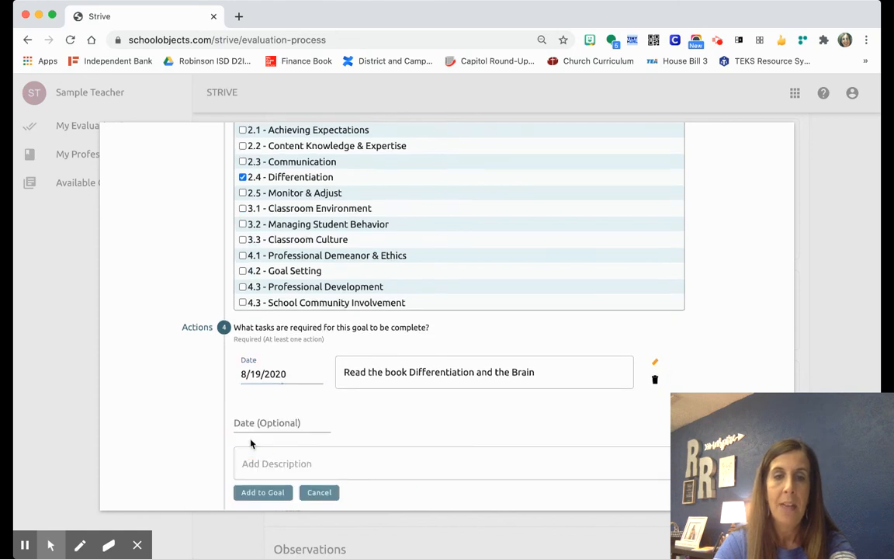
pyautogui.click(280, 425)
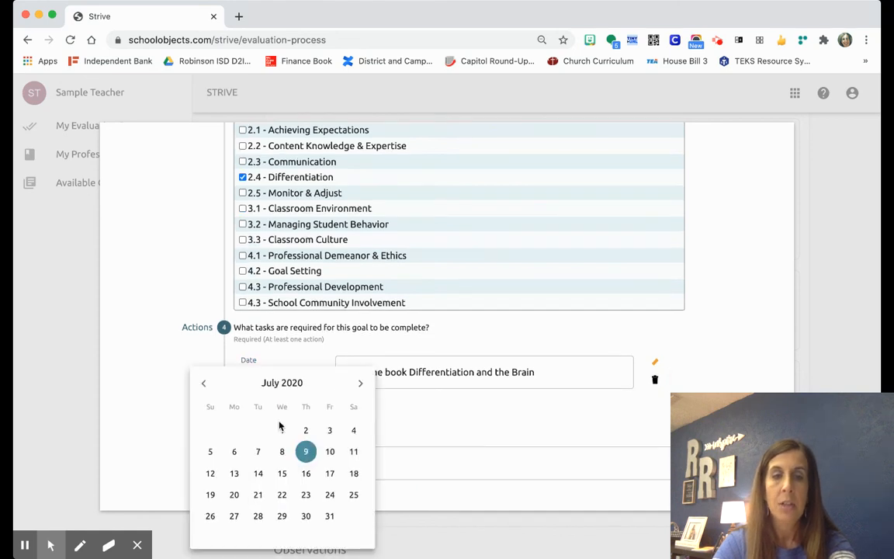
pyautogui.click(360, 383)
pyautogui.click(360, 383)
pyautogui.click(360, 382)
pyautogui.click(330, 495)
# Step: Describe the new action as "Create products that allow for differentiation in the room - small group instruction provided"
pyautogui.click(354, 463)
pyautogui.write('Also')
pyautogui.press('BackSpace')
pyautogui.press('BackSpace')
pyautogui.press('BackSpace')
pyautogui.press('BackSpace')
pyautogui.write('Create products that allow for differentiation in the room - small group instruction provided')
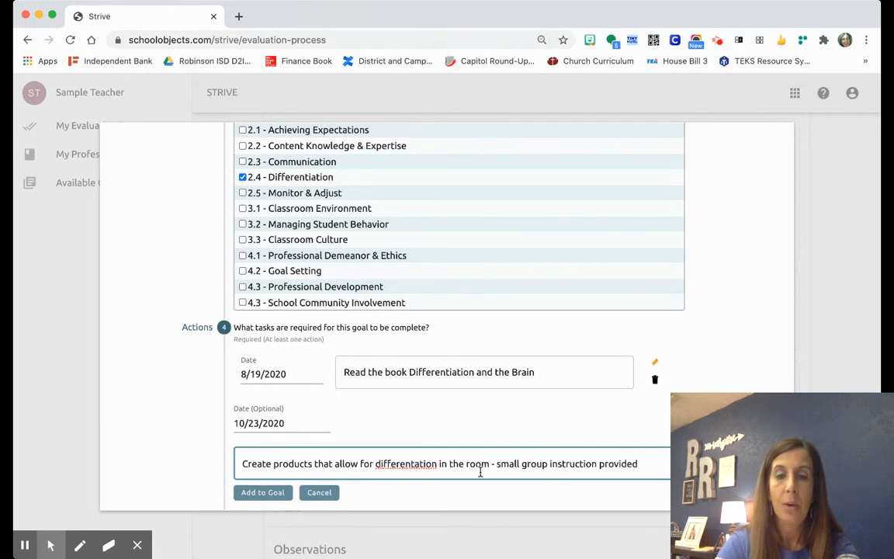
pyautogui.write('i')
pyautogui.click(642, 464)
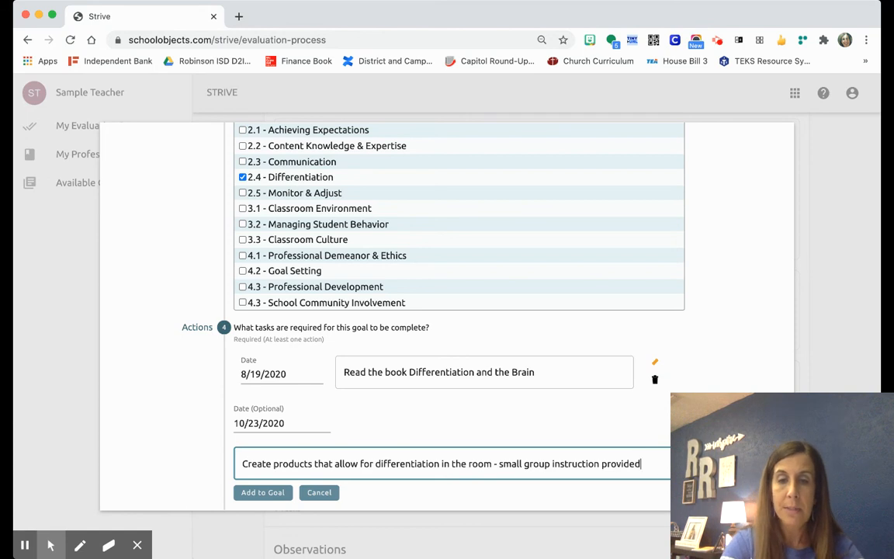
# Step: Append "- one time per week I am meeting with the small groups" to the description and add the action to the goal
pyautogui.write('- one')
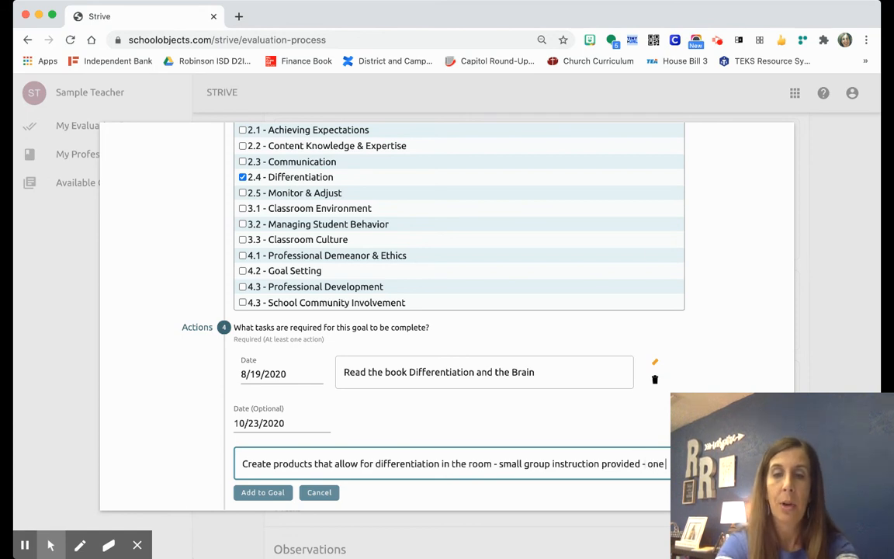
pyautogui.write(' time per week I a')
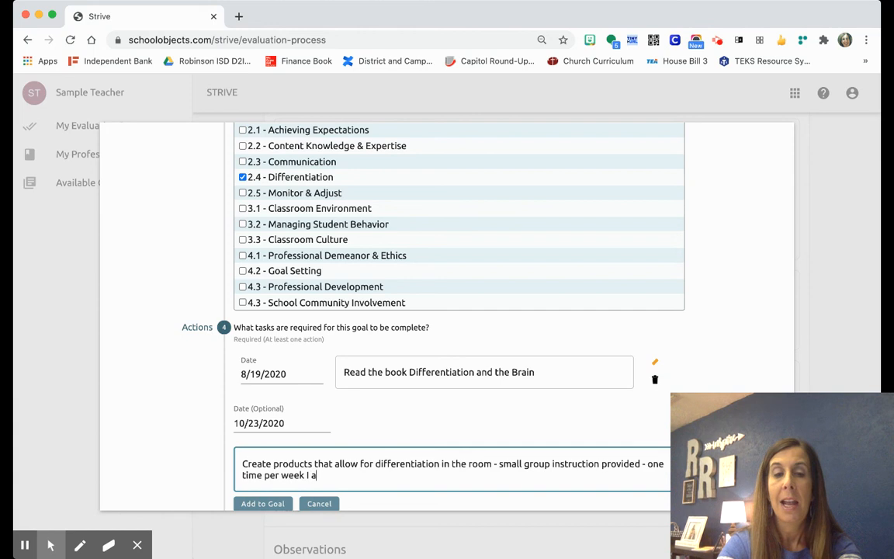
pyautogui.write('m meetin giwht')
pyautogui.press('BackSpace')
pyautogui.press('BackSpace')
pyautogui.press('BackSpace')
pyautogui.press('BackSpace')
pyautogui.press('BackSpace')
pyautogui.press('BackSpace')
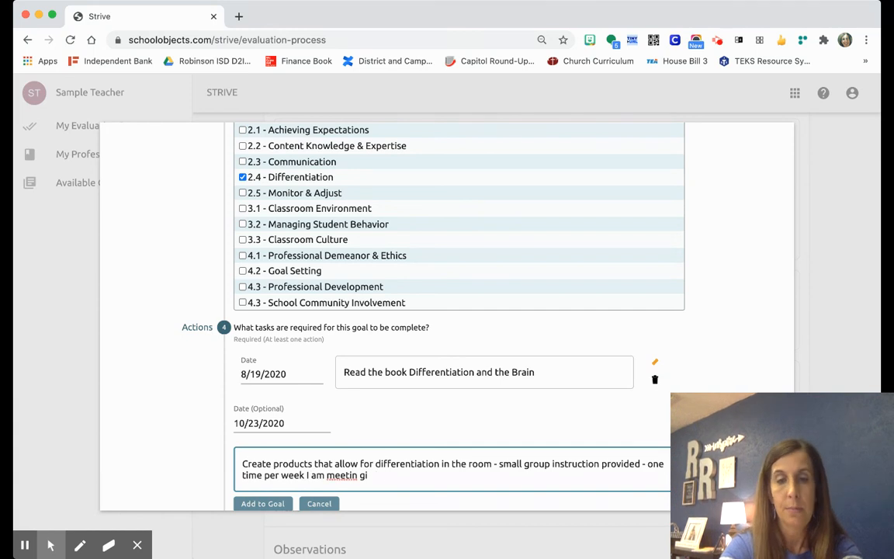
pyautogui.write('g with the sm')
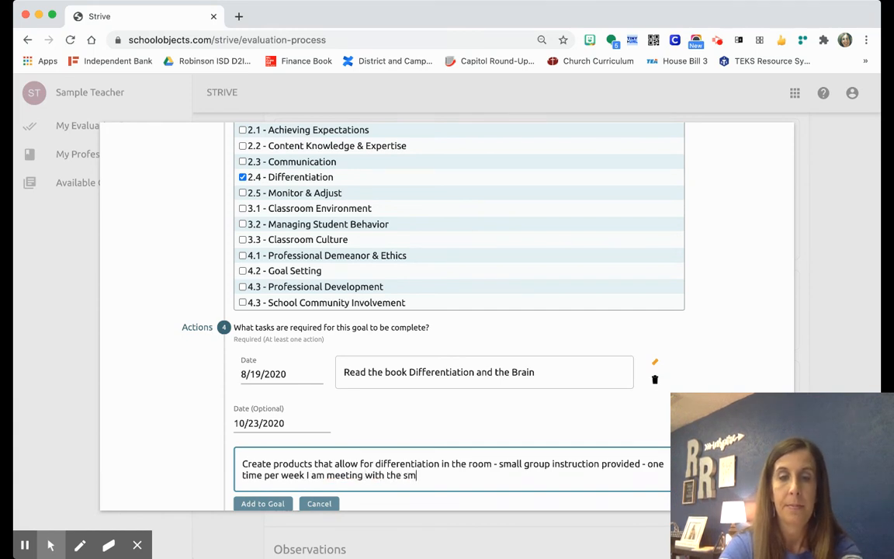
pyautogui.write('all groups')
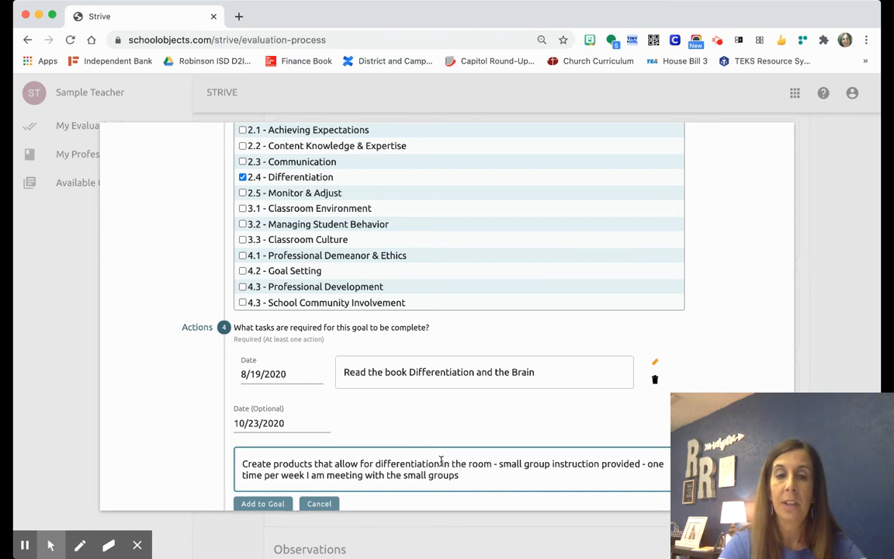
pyautogui.click(260, 504)
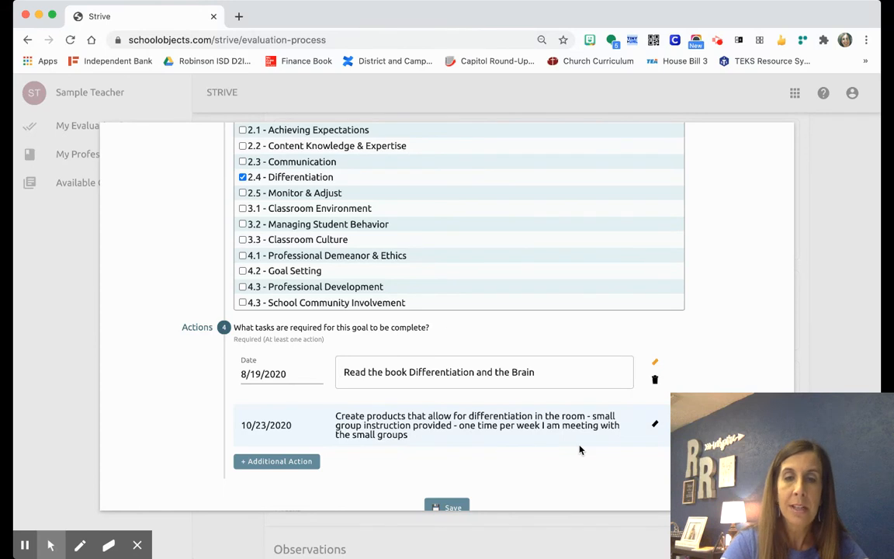
# Step: Try to save the new professional goal without a goal statement
pyautogui.scroll(-1, 577, 449)
pyautogui.click(455, 481)
pyautogui.click(602, 335)
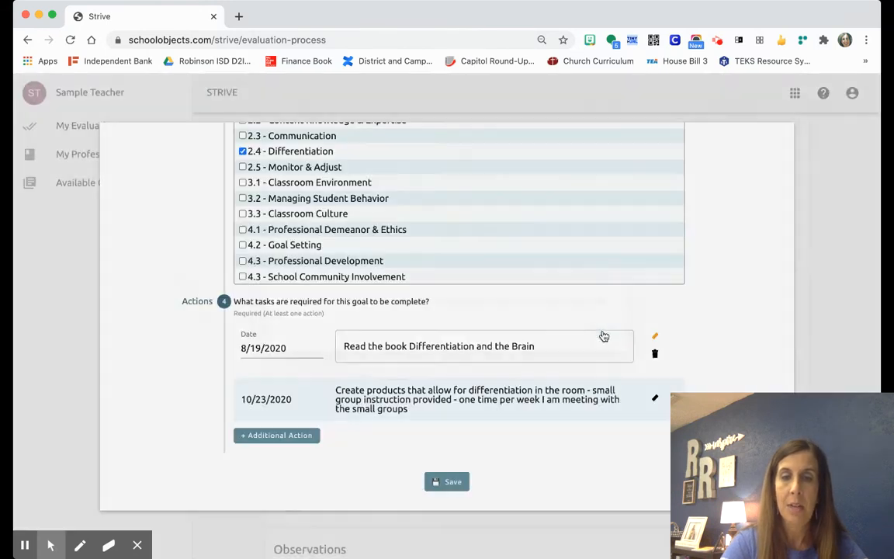
pyautogui.scroll(1, 603, 331)
pyautogui.scroll(-1, 603, 331)
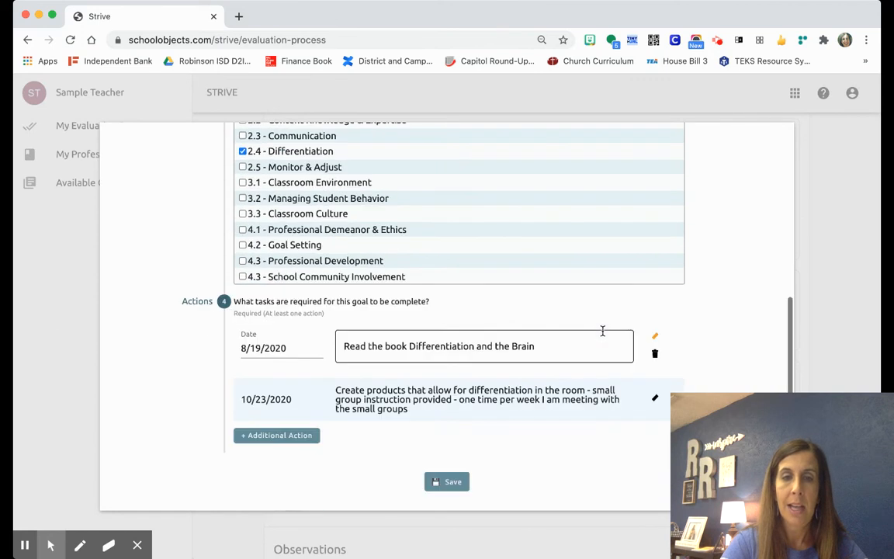
pyautogui.click(455, 481)
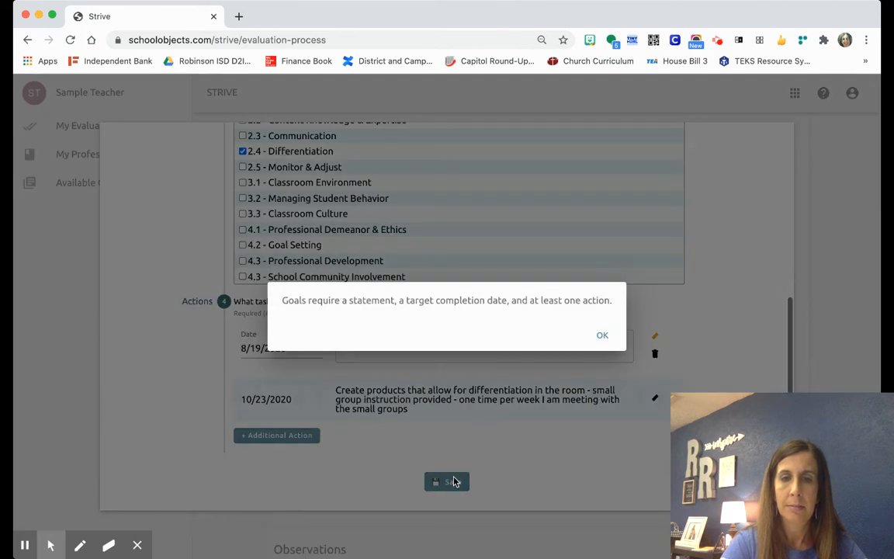
pyautogui.click(602, 335)
# Step: Enter "kkkkk" as the goal statement and "kkkk" as the success criteria
pyautogui.scroll(5, 603, 329)
pyautogui.click(293, 179)
pyautogui.write('kk')
pyautogui.press('BackSpace')
pyautogui.press('BackSpace')
pyautogui.write('kkkkk')
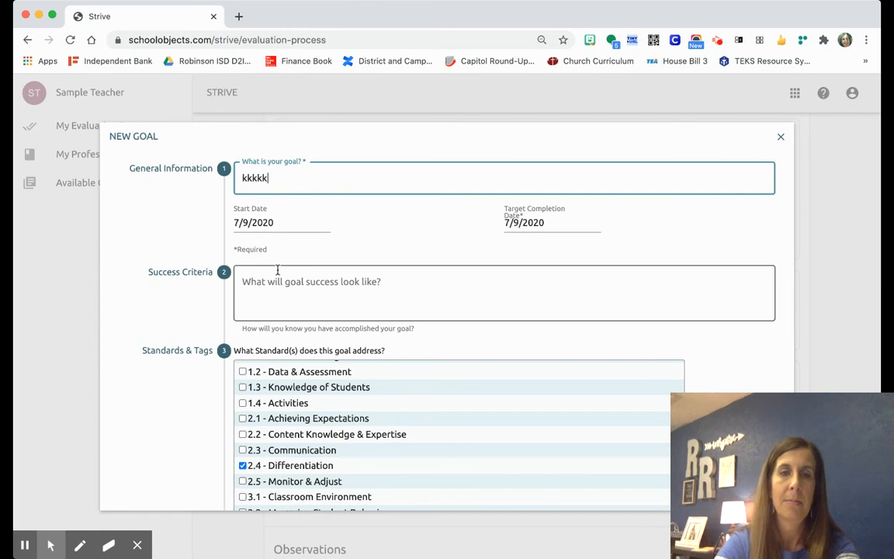
pyautogui.click(375, 291)
pyautogui.write('kkkk')
pyautogui.scroll(-5, 376, 291)
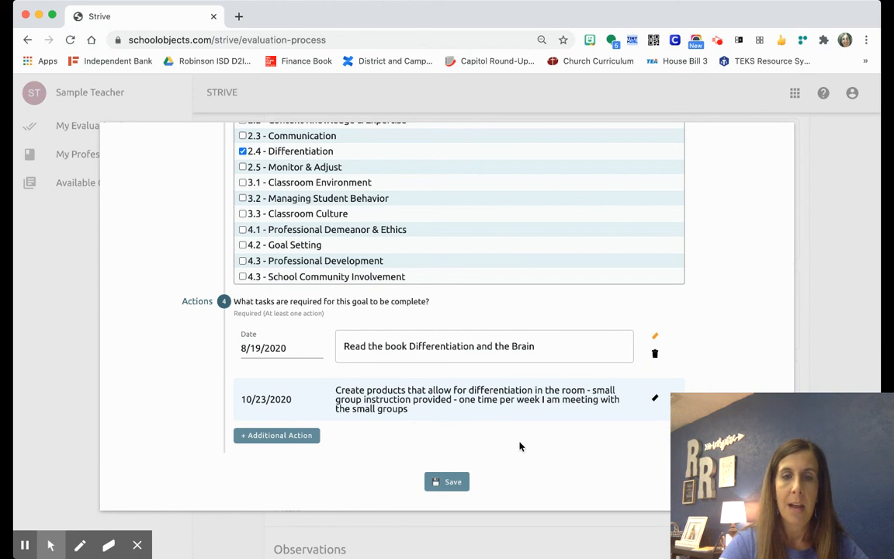
# Step: Save the professional goal and return to the evaluation process overview
pyautogui.click(457, 481)
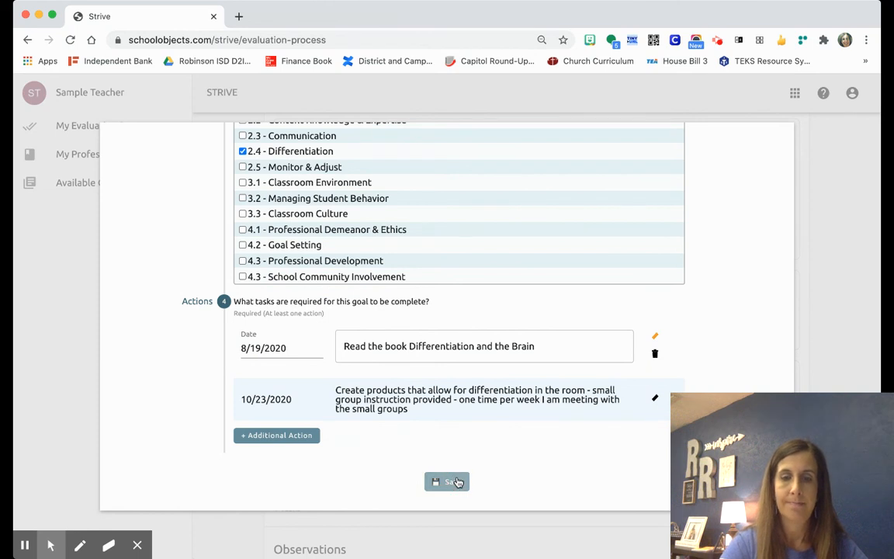
pyautogui.scroll(5, 457, 481)
pyautogui.click(781, 137)
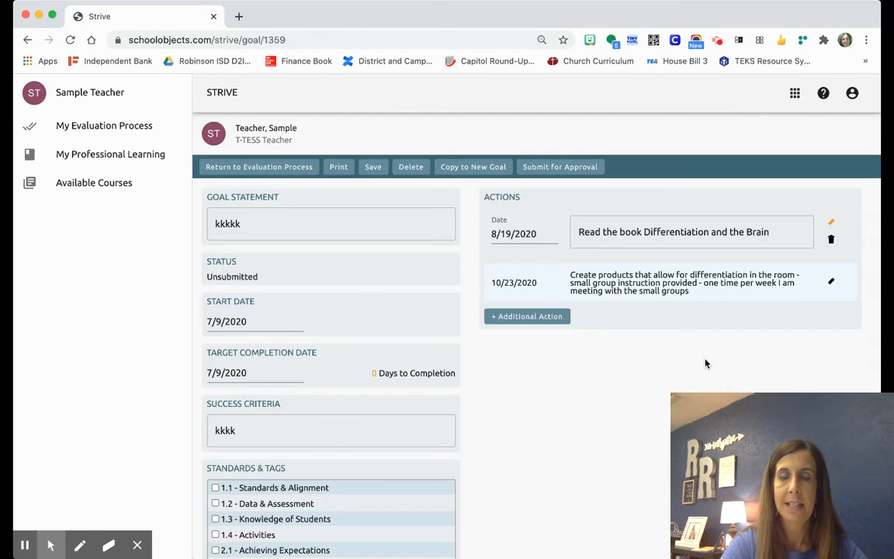
pyautogui.click(273, 167)
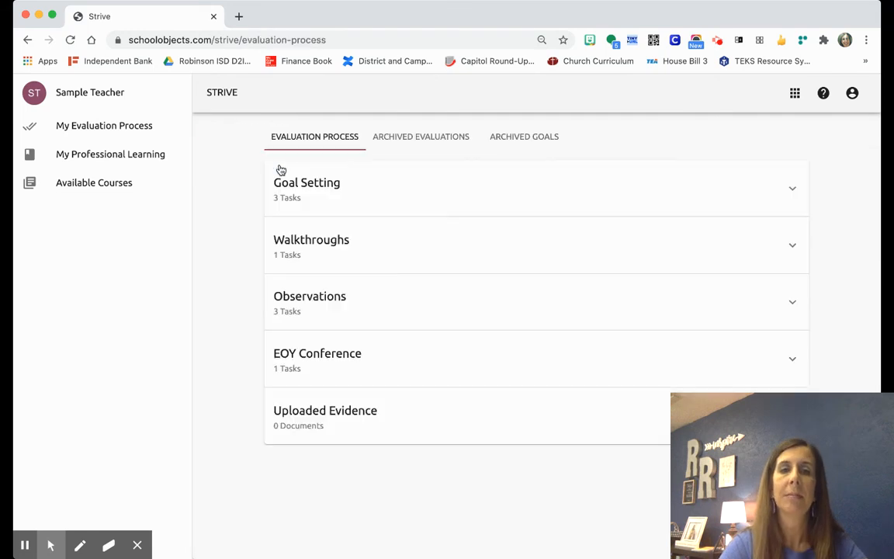
# Step: Open a new student growth goal under Goal Setting, review its form sections, and close it without saving
pyautogui.click(746, 185)
pyautogui.scroll(-5, 458, 415)
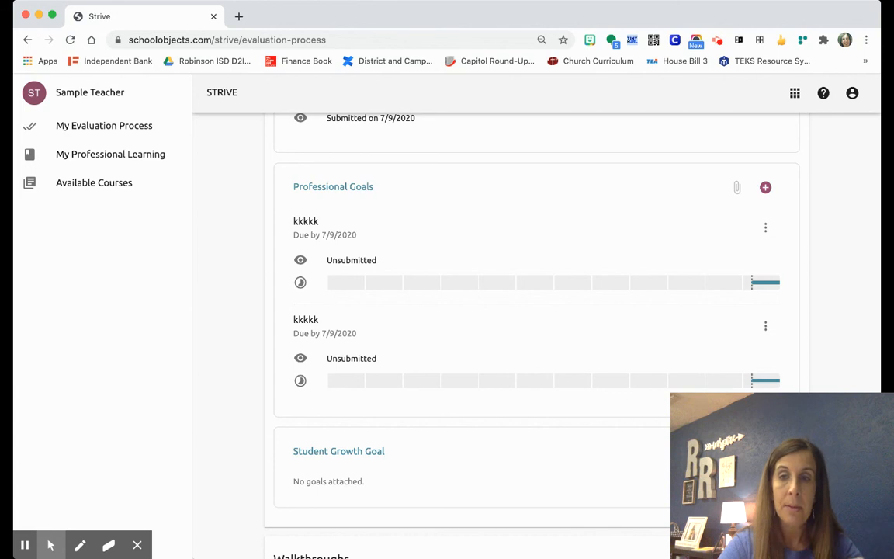
pyautogui.click(765, 452)
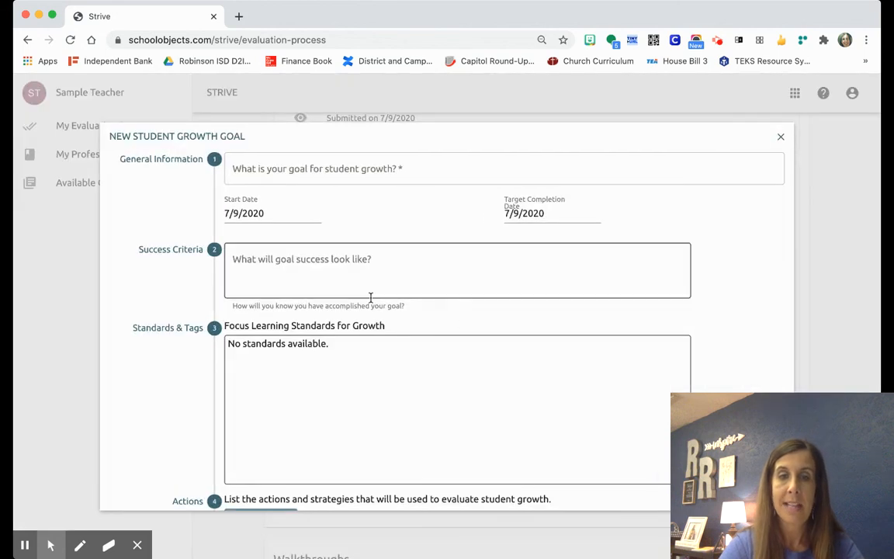
pyautogui.scroll(-2, 370, 295)
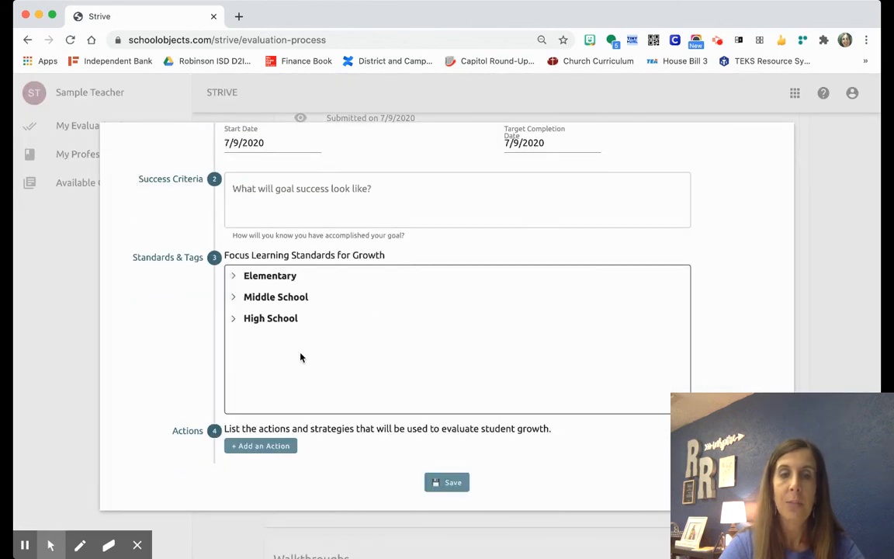
pyautogui.scroll(2, 433, 353)
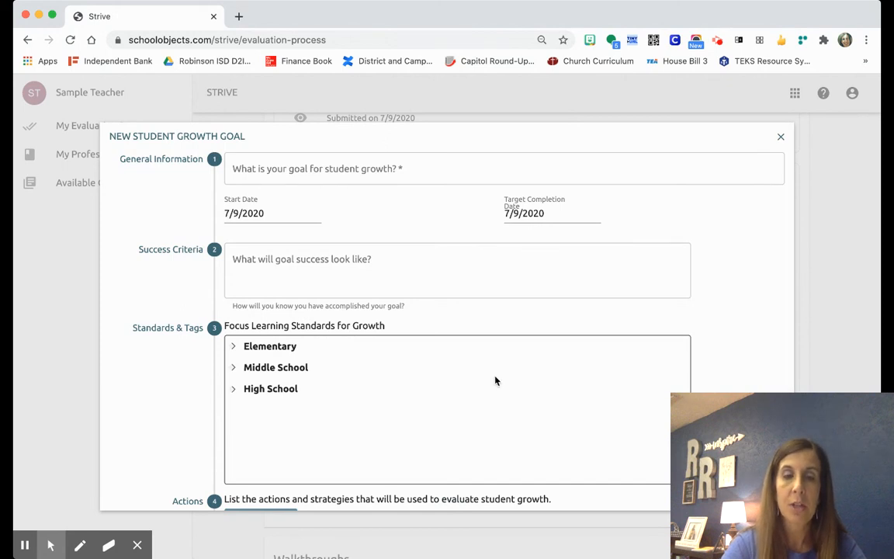
pyautogui.scroll(-2, 495, 380)
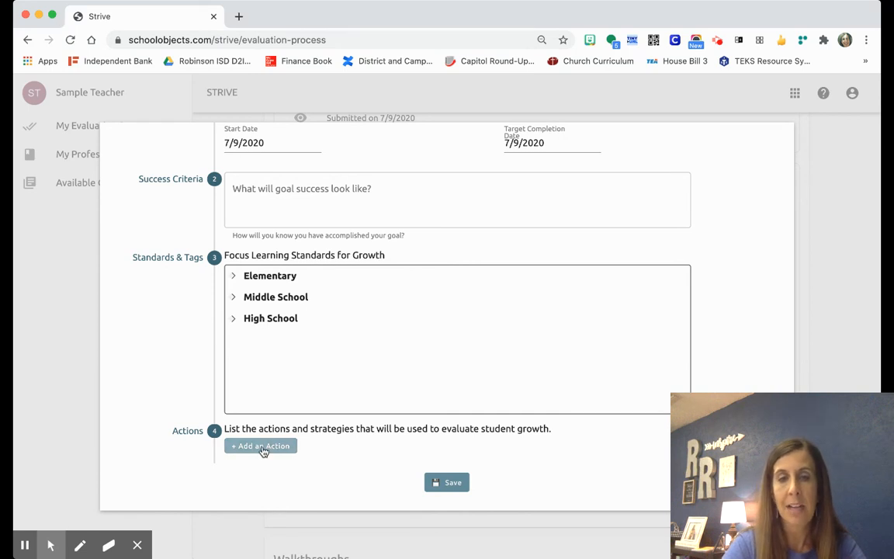
pyautogui.scroll(2, 524, 444)
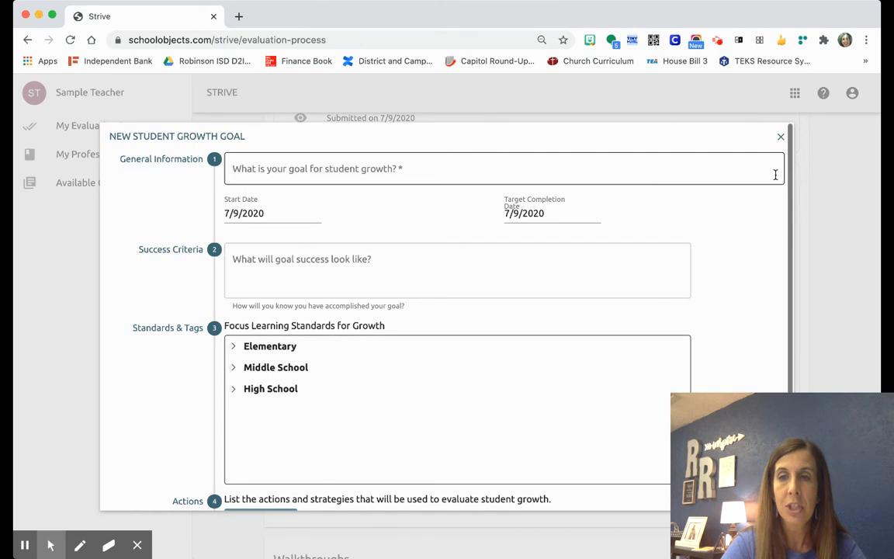
pyautogui.click(780, 137)
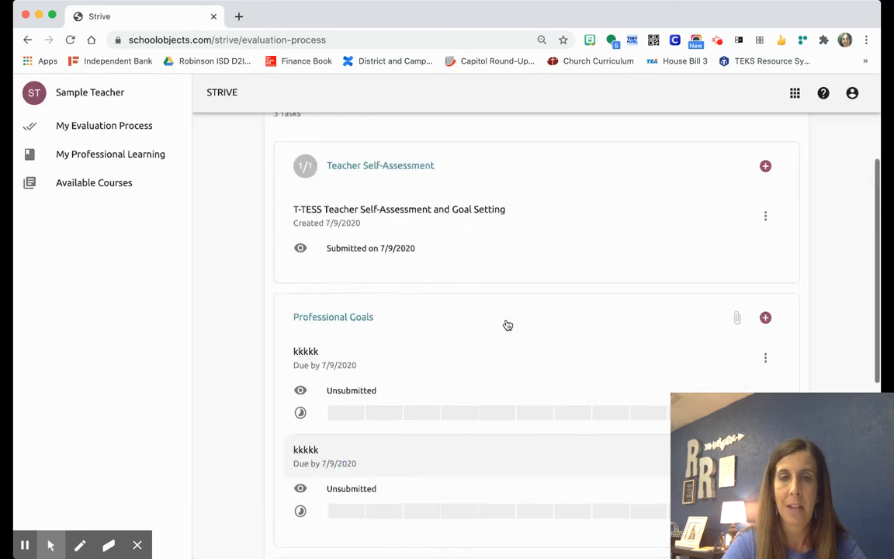
pyautogui.scroll(5, 507, 325)
pyautogui.scroll(-6, 508, 324)
pyautogui.scroll(5, 506, 324)
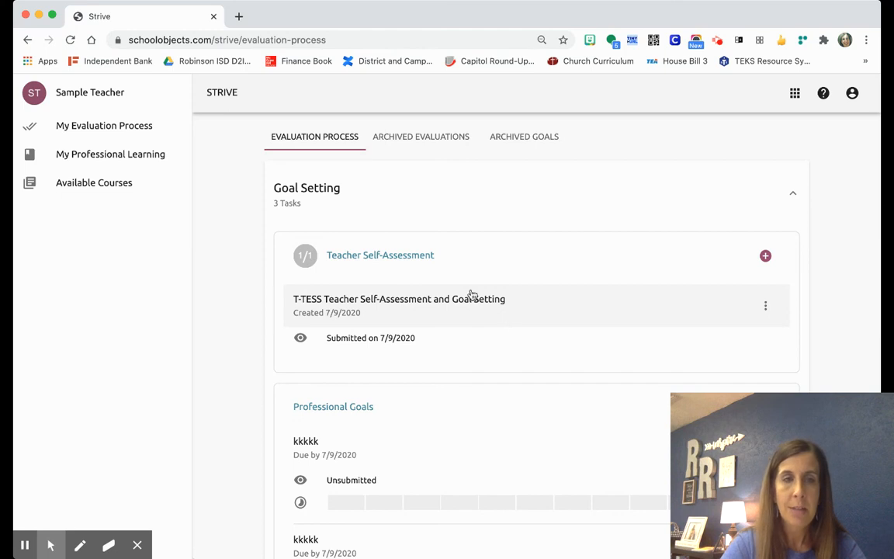
# Step: View the enrolled courses, completed courses and portfolio summary in My Professional Learning
pyautogui.click(100, 156)
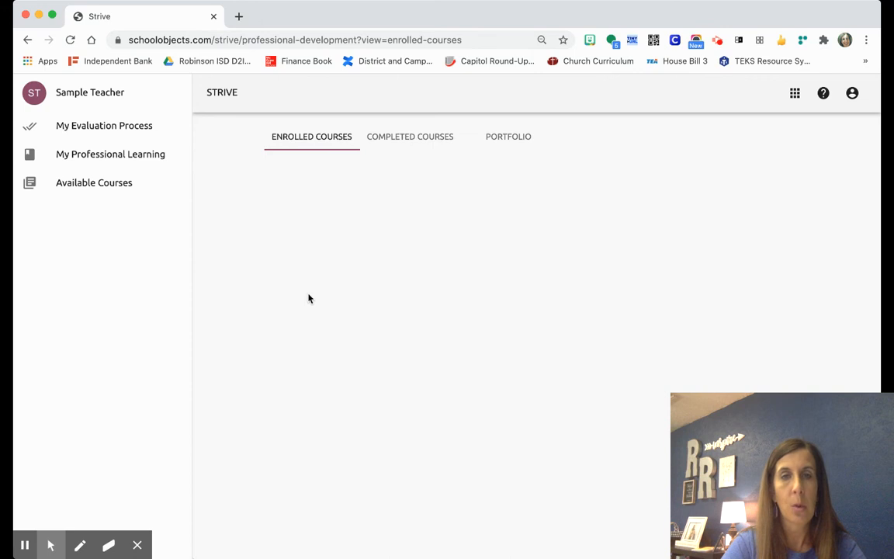
pyautogui.click(417, 138)
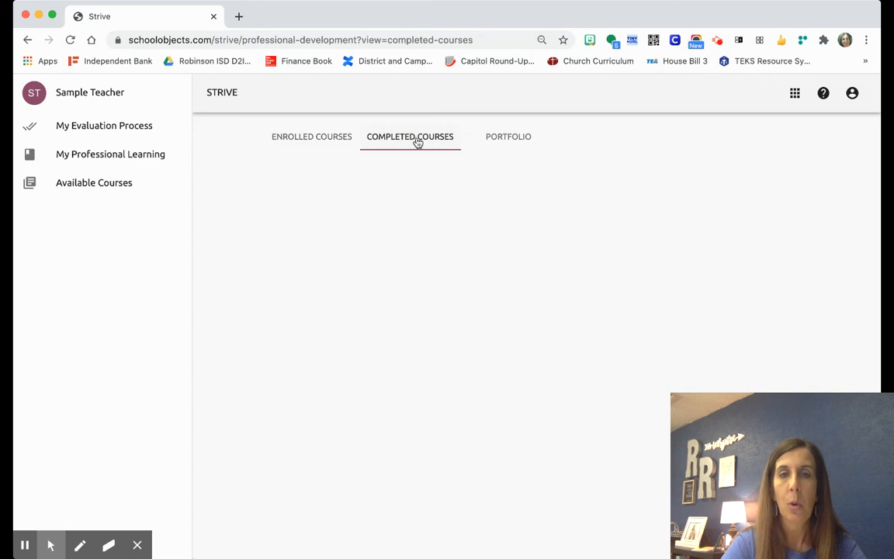
pyautogui.click(513, 136)
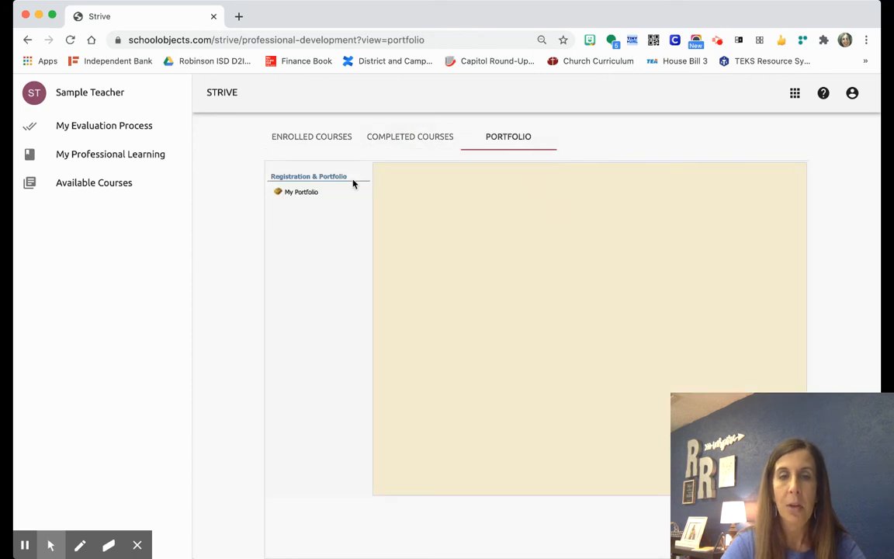
pyautogui.click(317, 193)
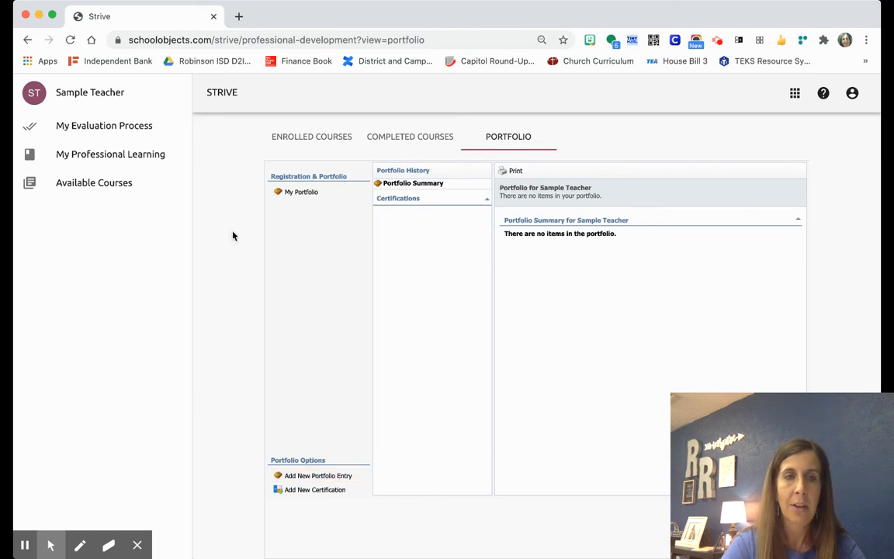
# Step: Browse the list of available courses with their dates and their enrollment and waitlist options
pyautogui.click(96, 186)
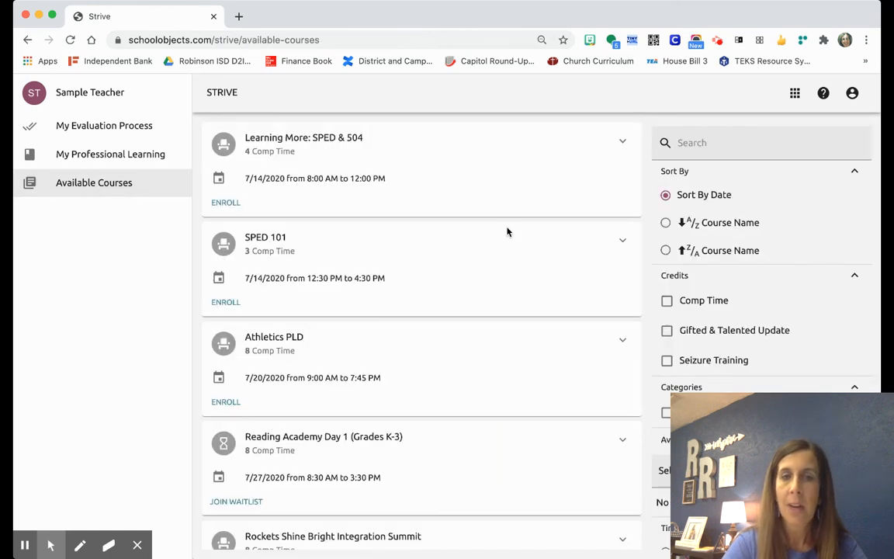
pyautogui.scroll(-5, 381, 440)
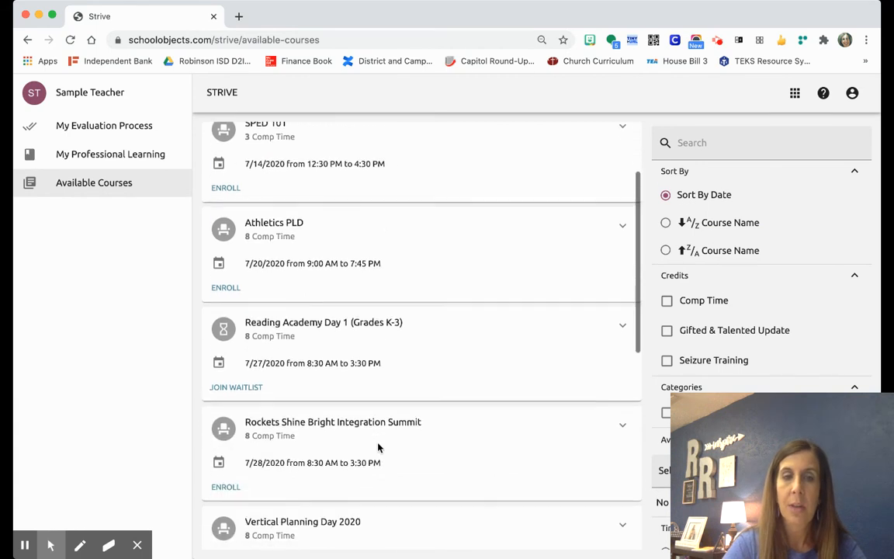
pyautogui.scroll(-1, 378, 443)
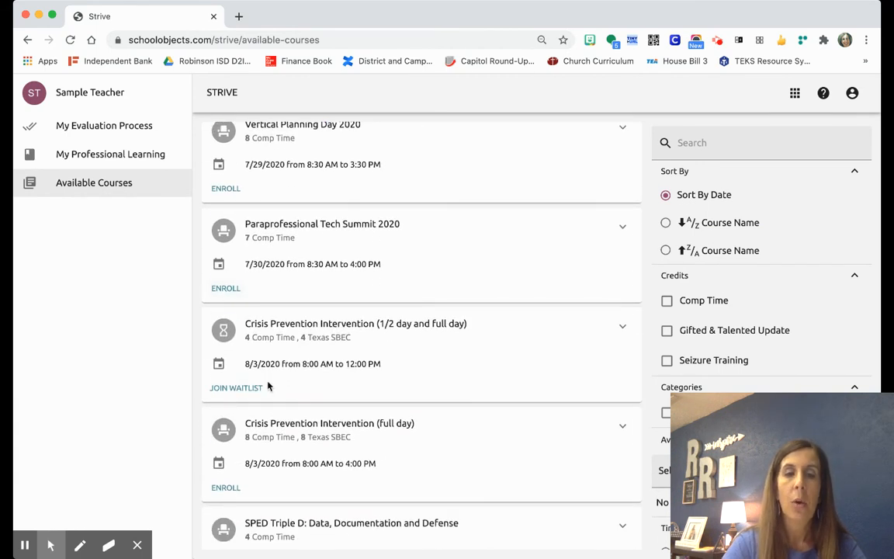
pyautogui.scroll(5, 359, 409)
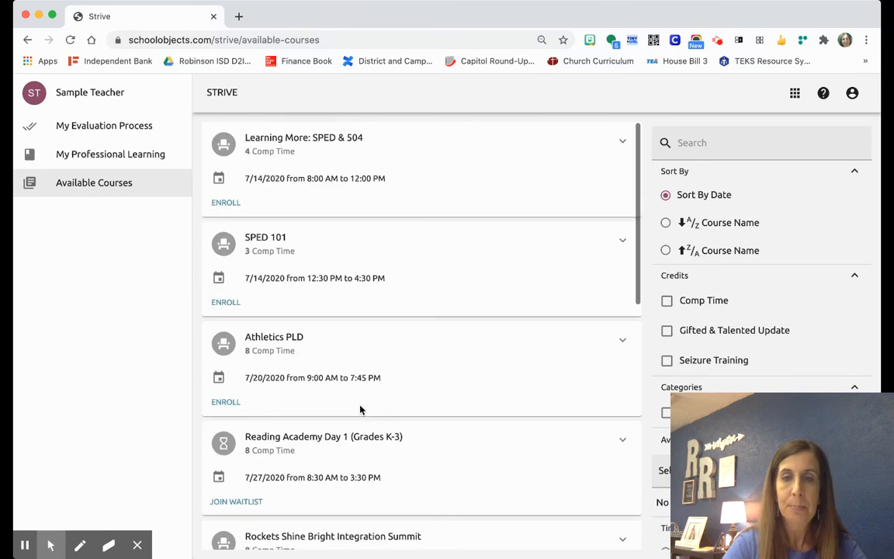